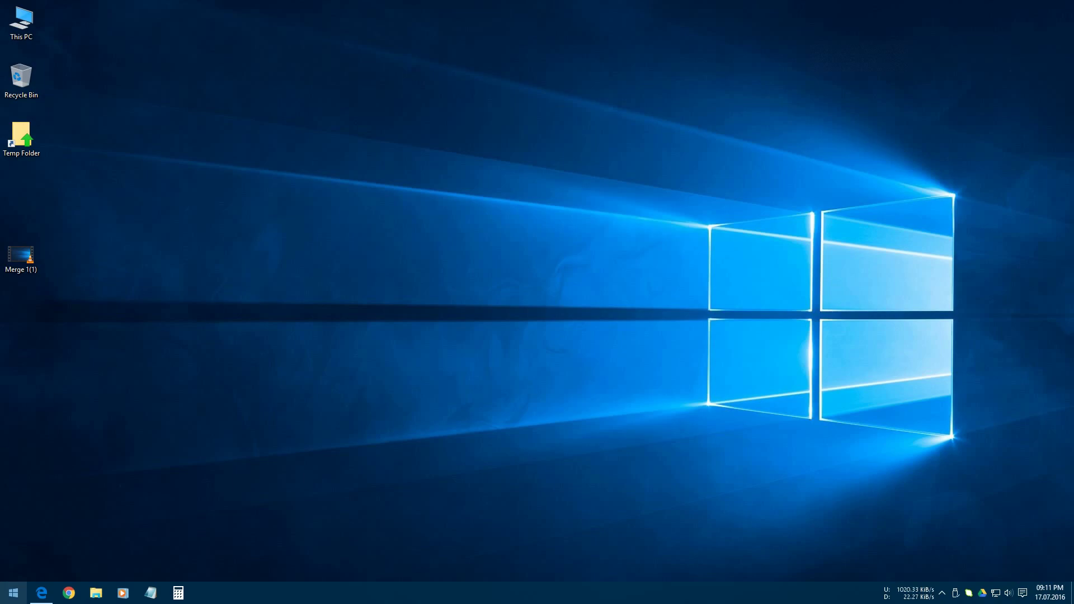
Open Steam and view the library pages of Rise of Nations: Extended Edition and Age of Empires II: HD Edition
left_click(13, 593)
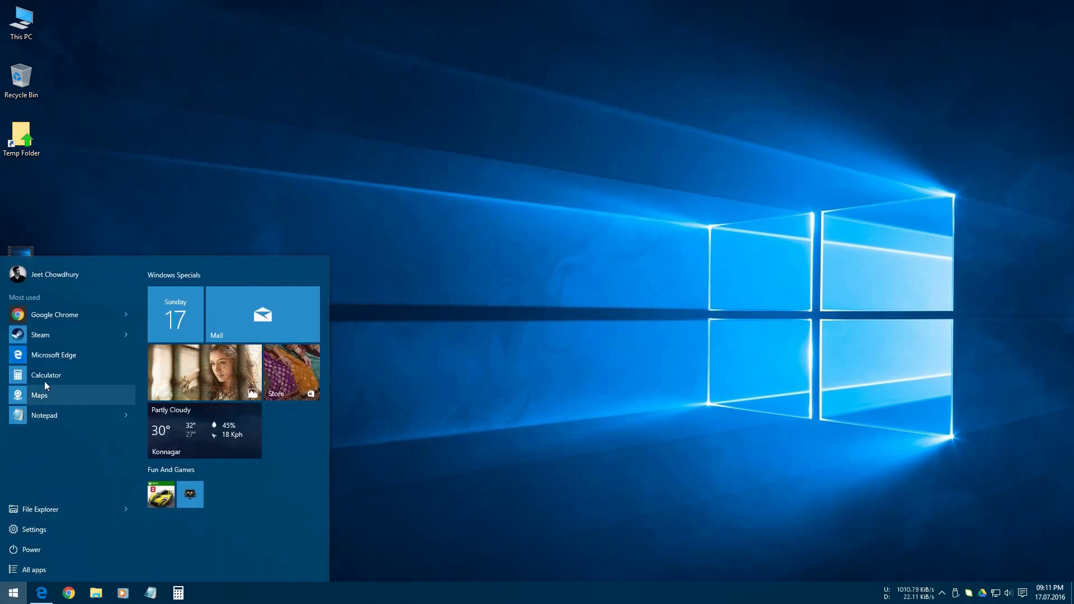
left_click(49, 335)
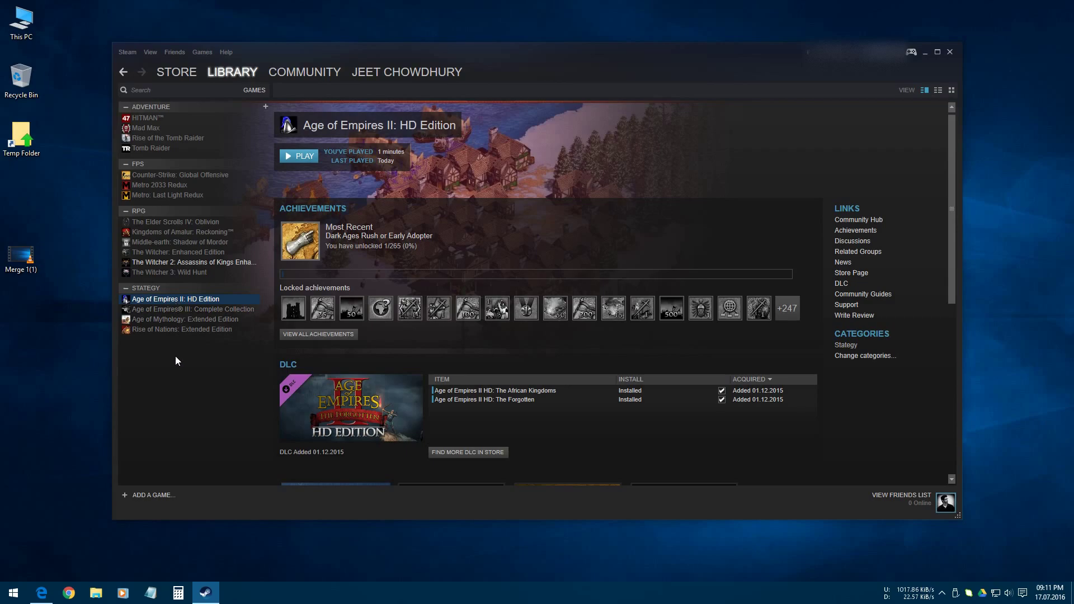
left_click(195, 330)
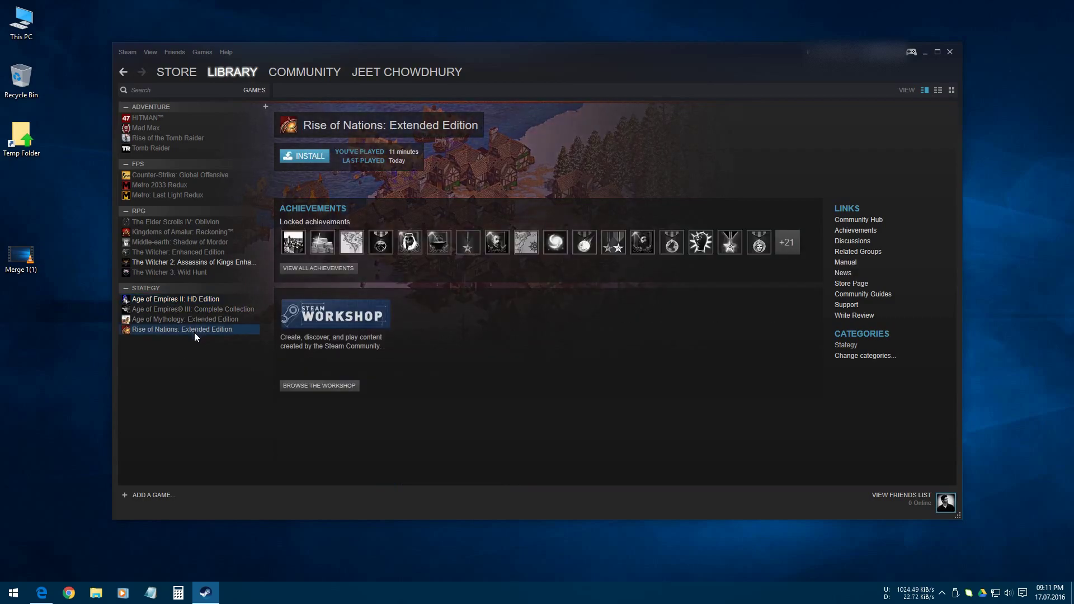
left_click(202, 301)
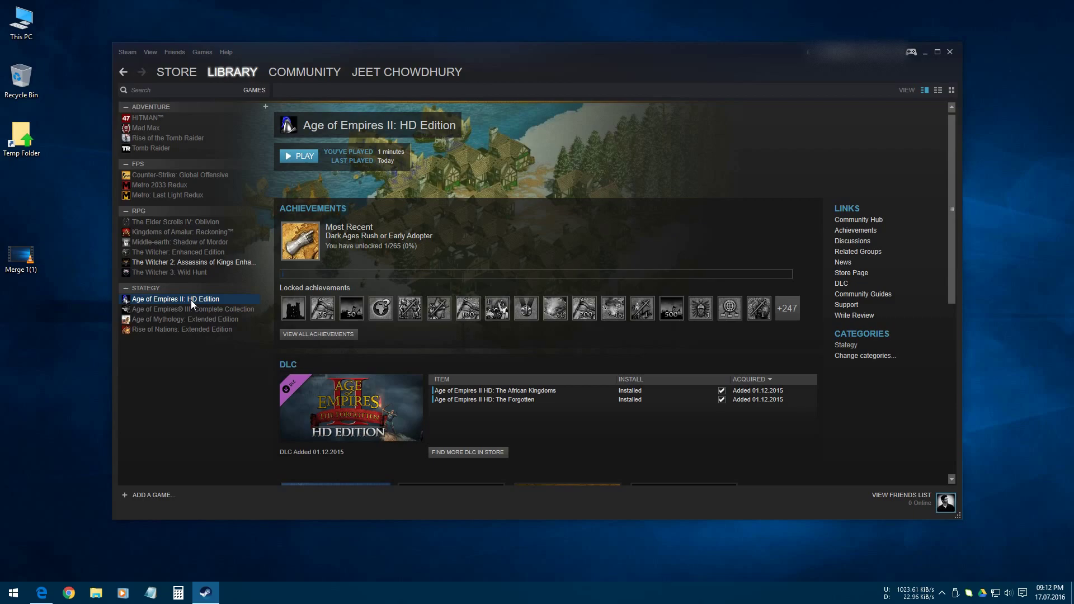
Delete the local content of Age of Empires II: HD Edition from the computer
right_click(191, 300)
right_click(168, 300)
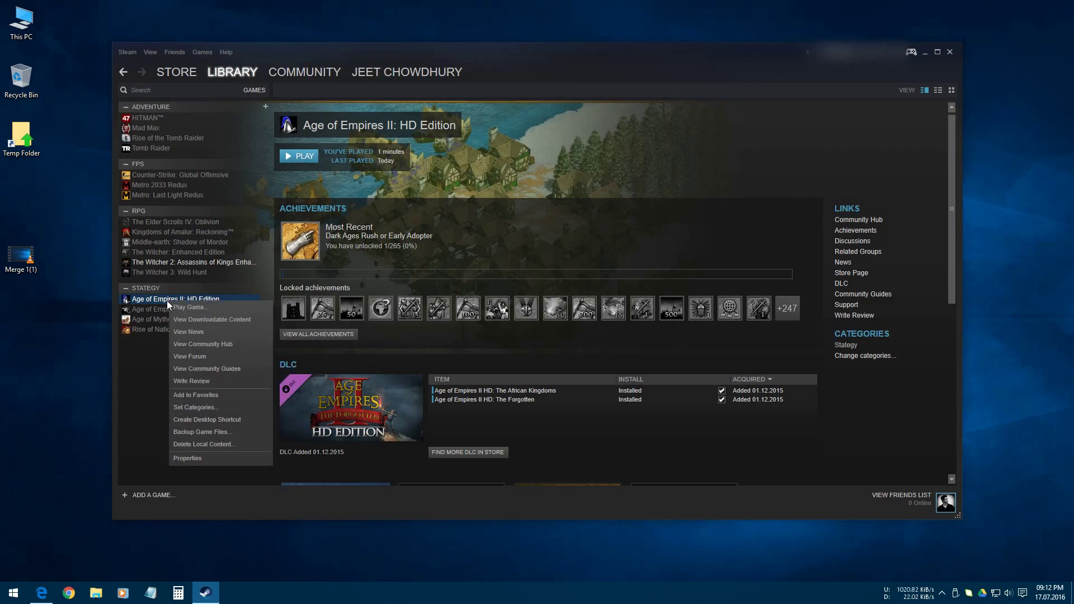
right_click(152, 300)
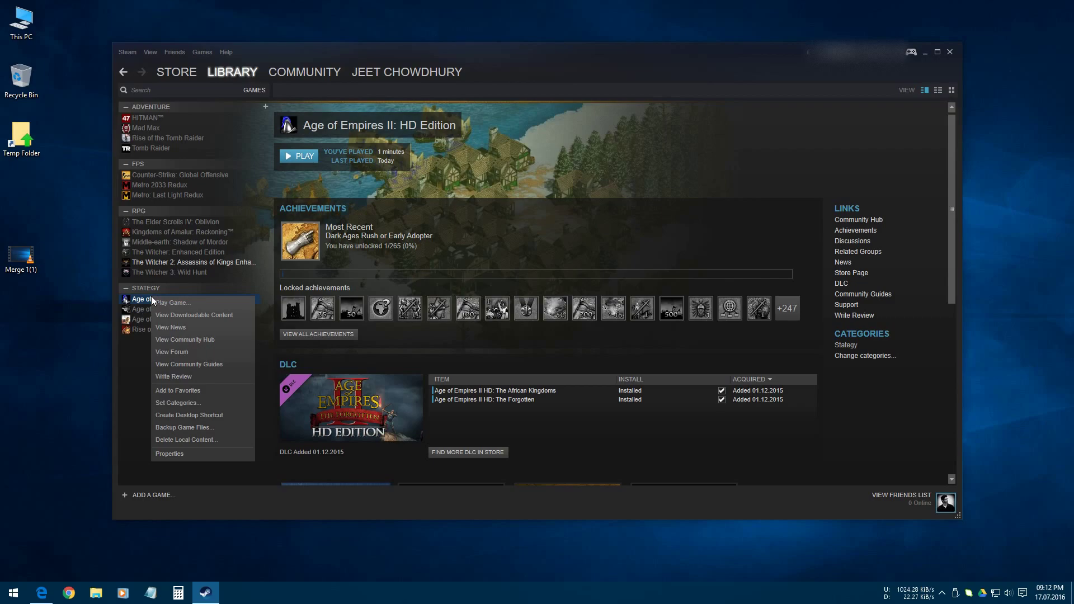
left_click(210, 440)
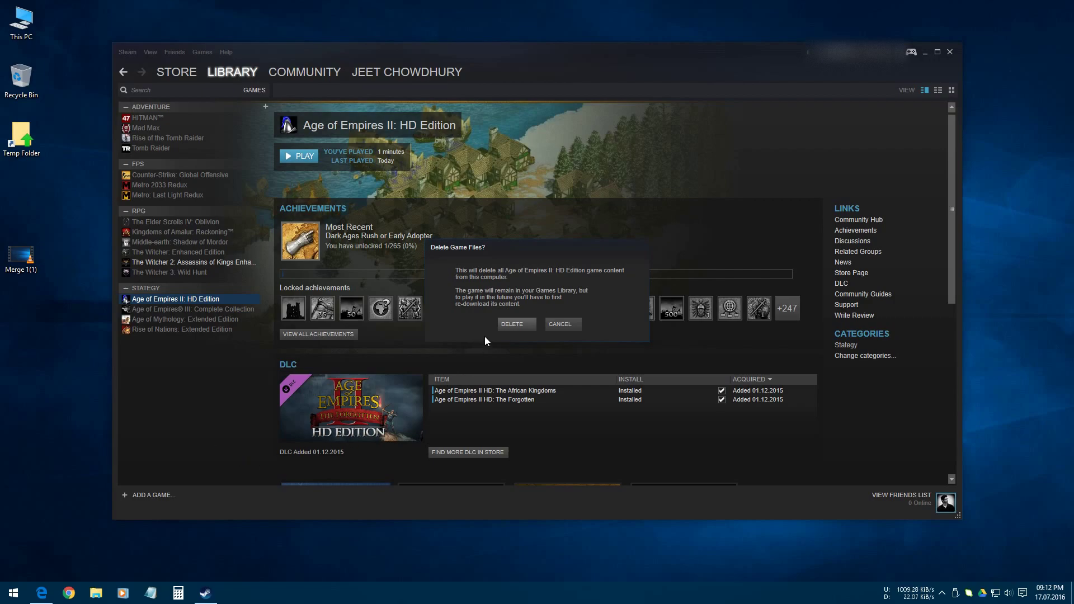
left_click(502, 325)
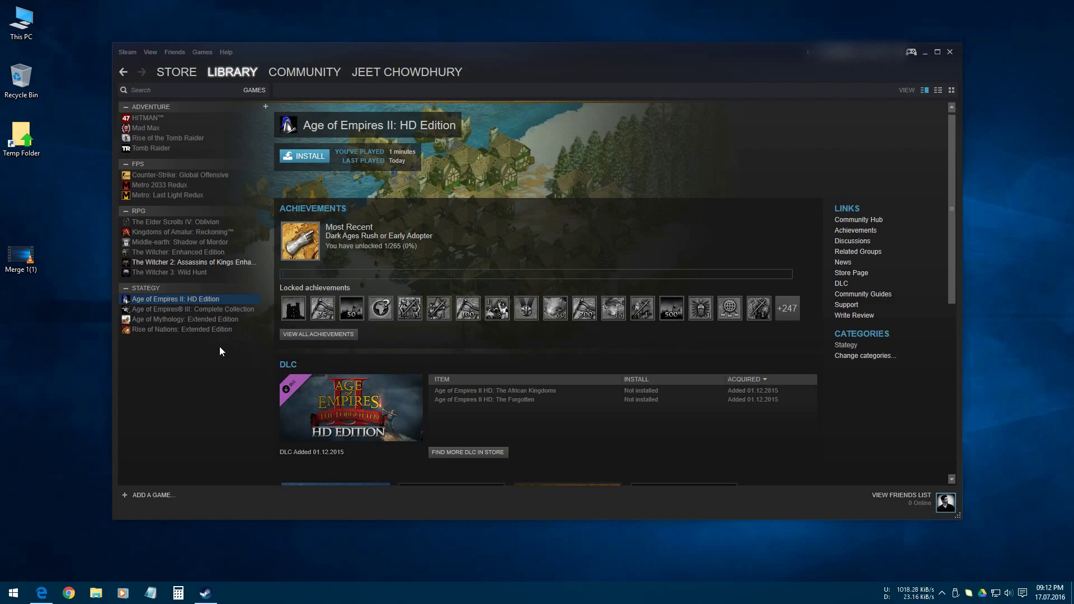
Check the regular install details for Age of Empires II: HD Edition, and cancel the installation
left_click(229, 329)
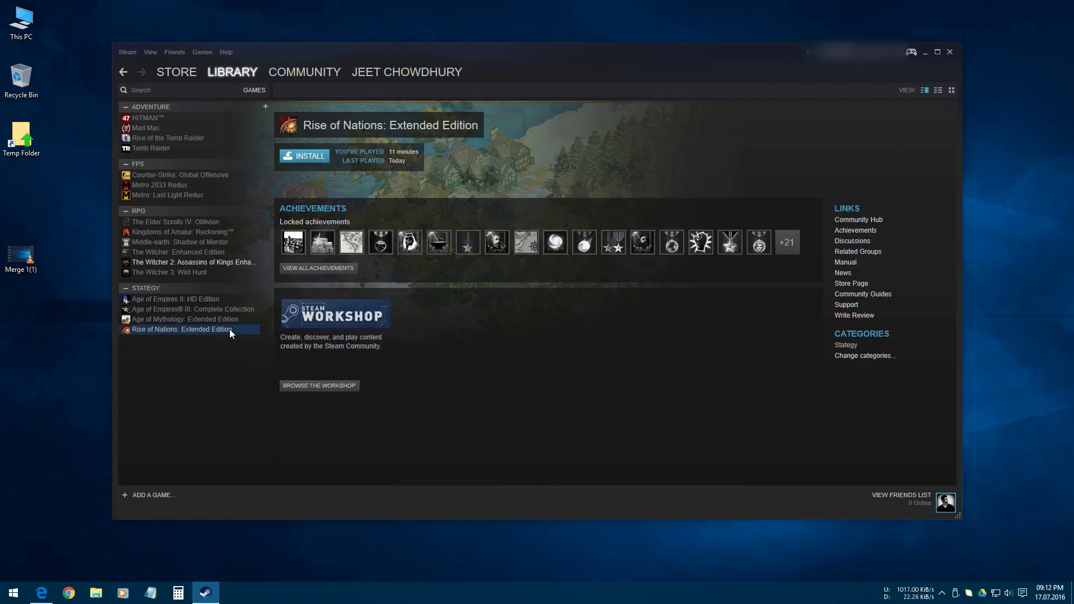
left_click(220, 299)
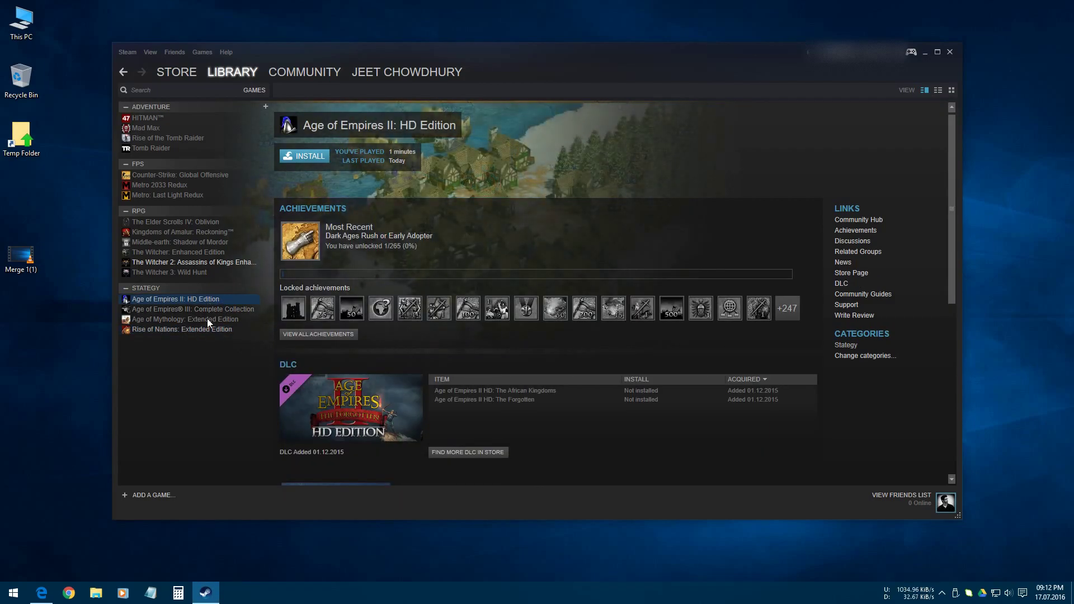
left_click(301, 156)
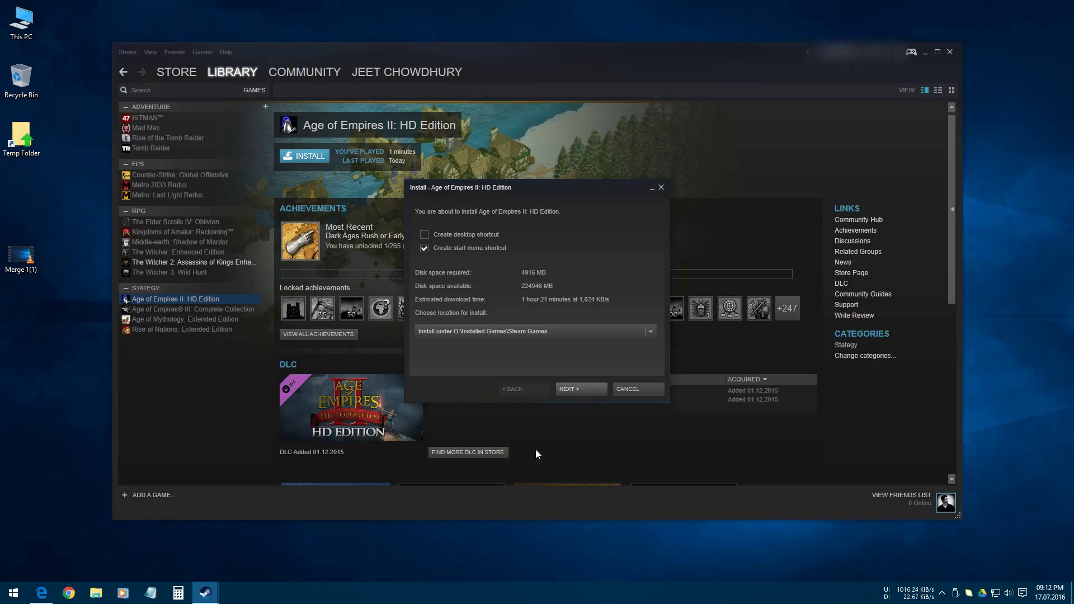
left_click(629, 393)
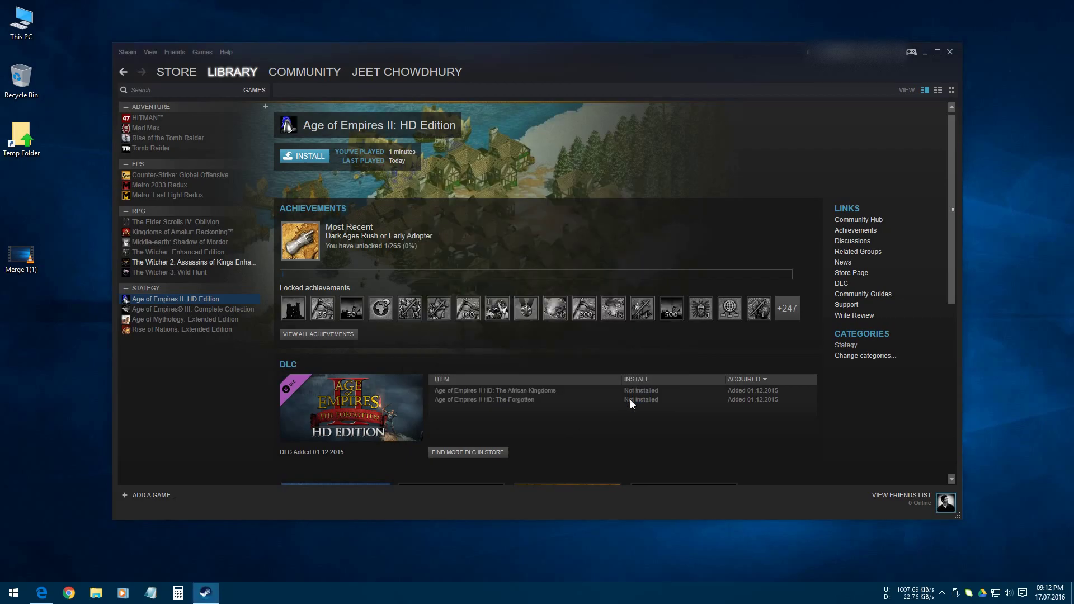
Inspect the backup folder Steam Games\Age Of Empires II - HD Edition on drive Q: in File Explorer, and close the window
double_click(30, 8)
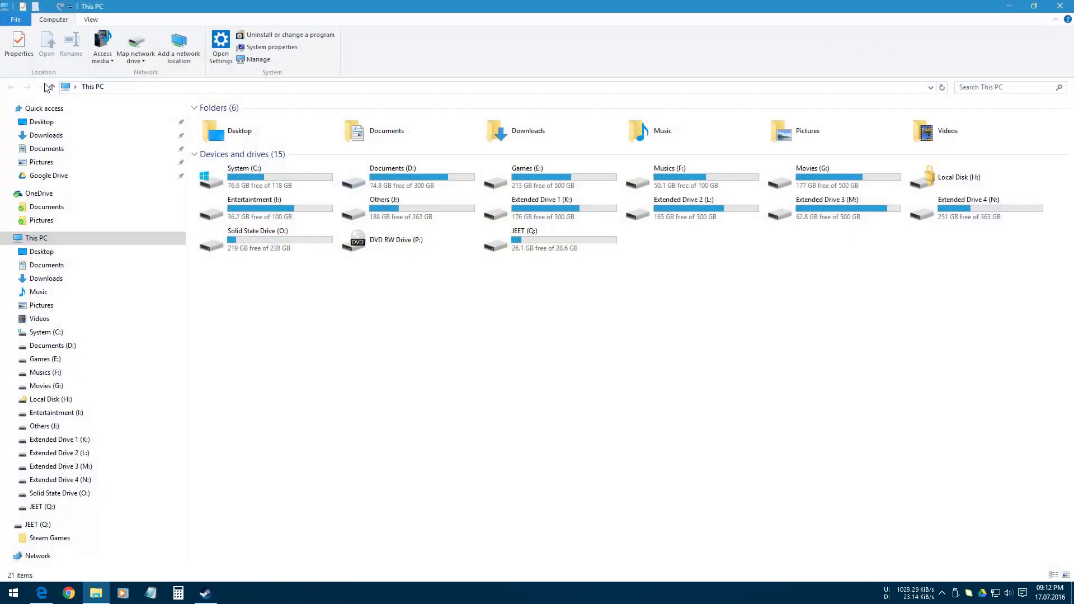
double_click(539, 242)
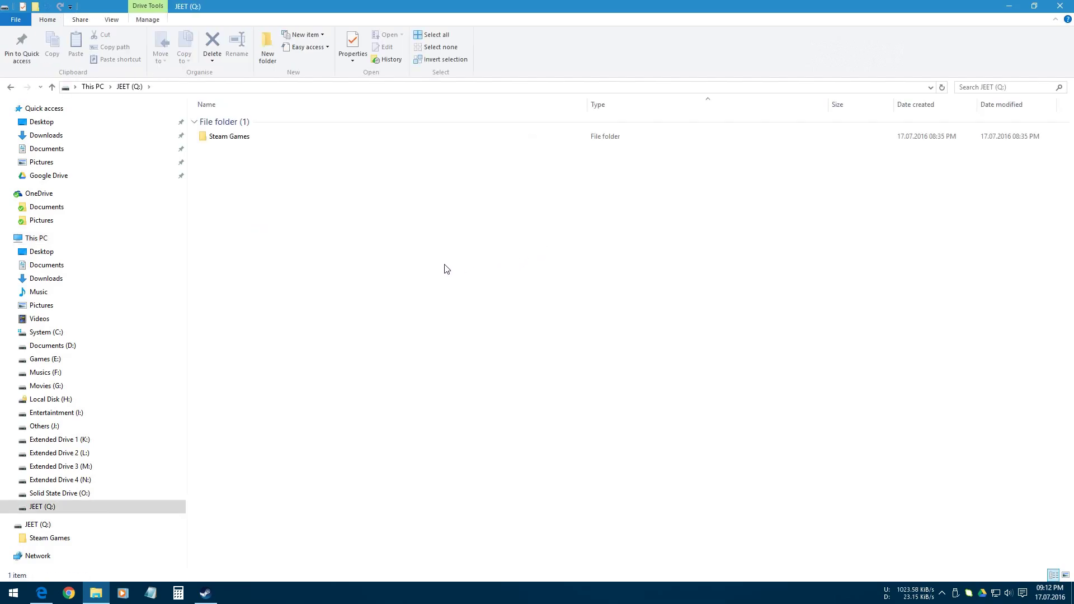
double_click(242, 140)
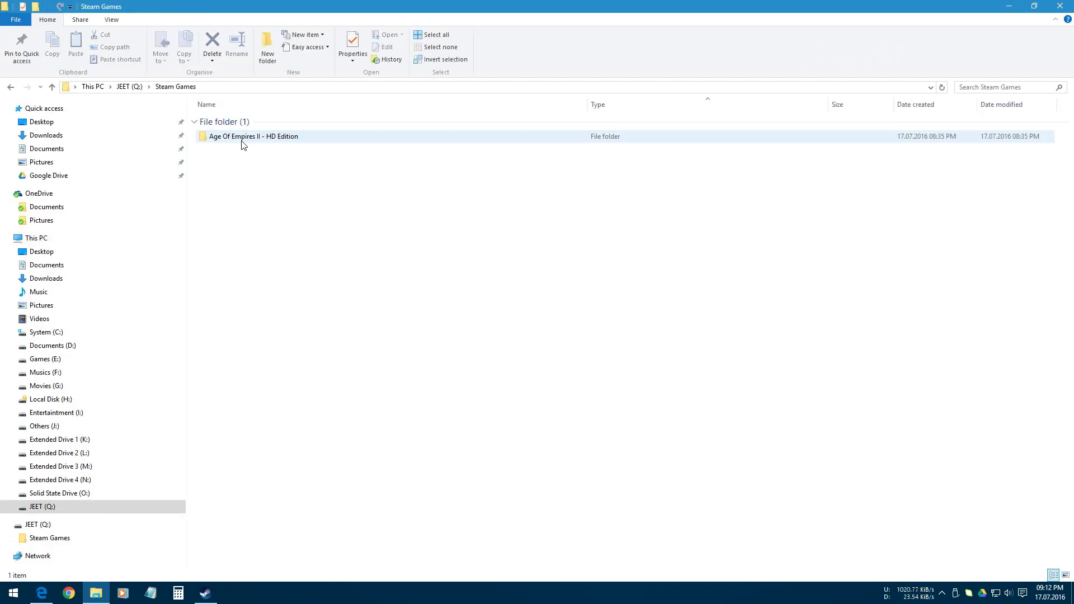
double_click(242, 140)
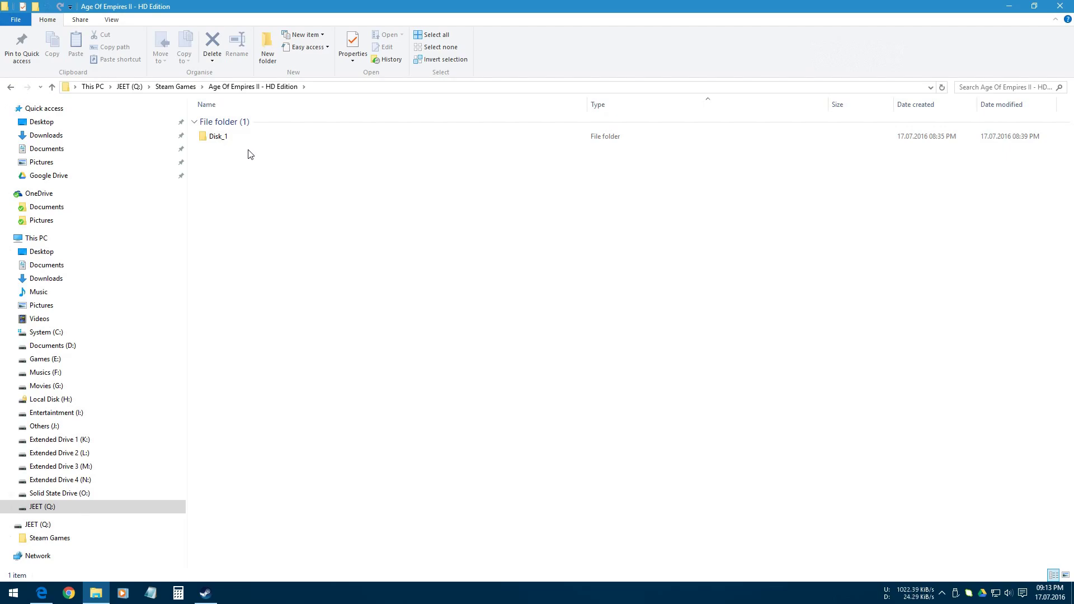
left_click(1060, 6)
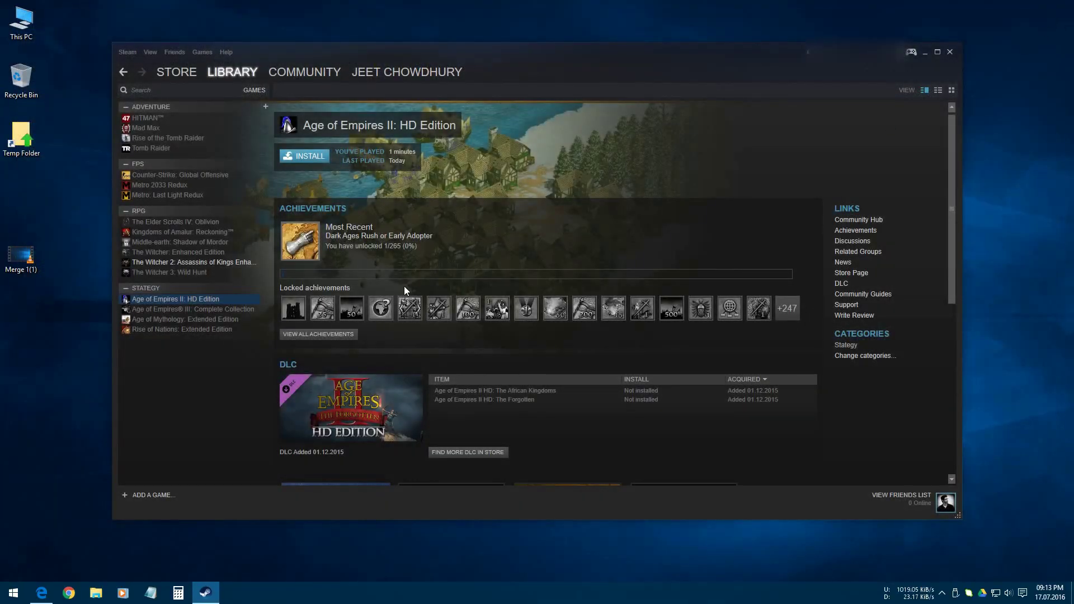
Start Steam's Backup and Restore Programs wizard and choose to restore a previous backup
left_click(126, 52)
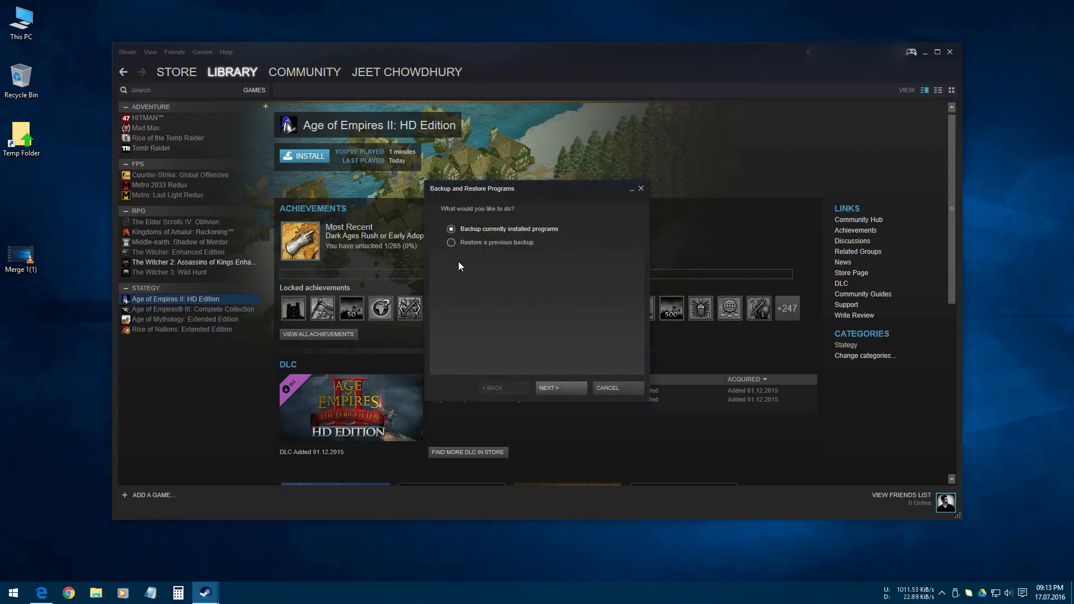
left_click(455, 244)
left_click(557, 389)
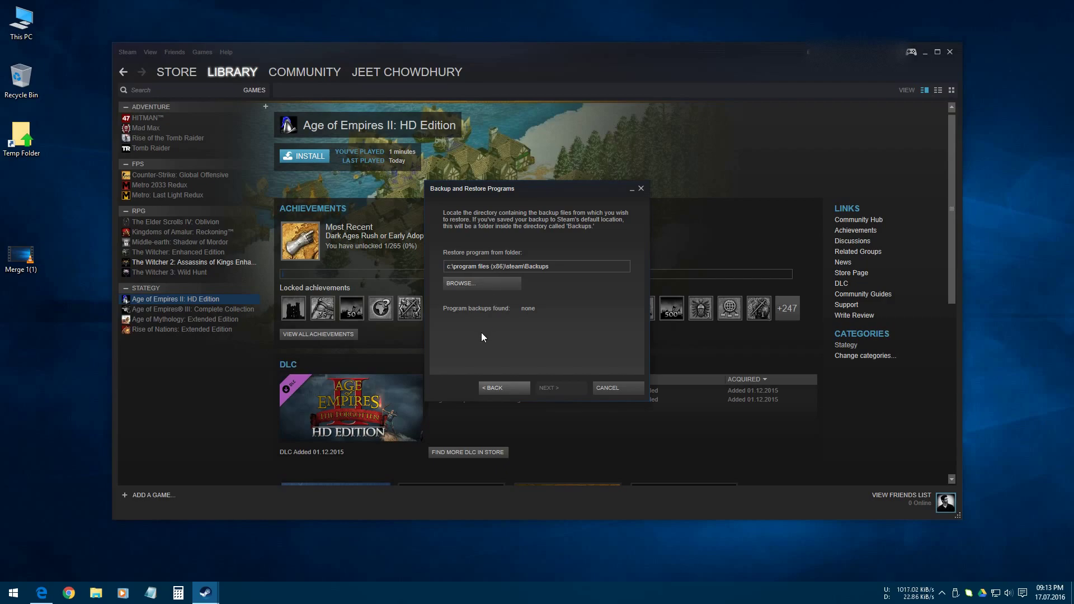
Set the restore folder to Q:\Steam Games\Age Of Empires II - HD Edition
left_click(486, 284)
left_click(515, 222)
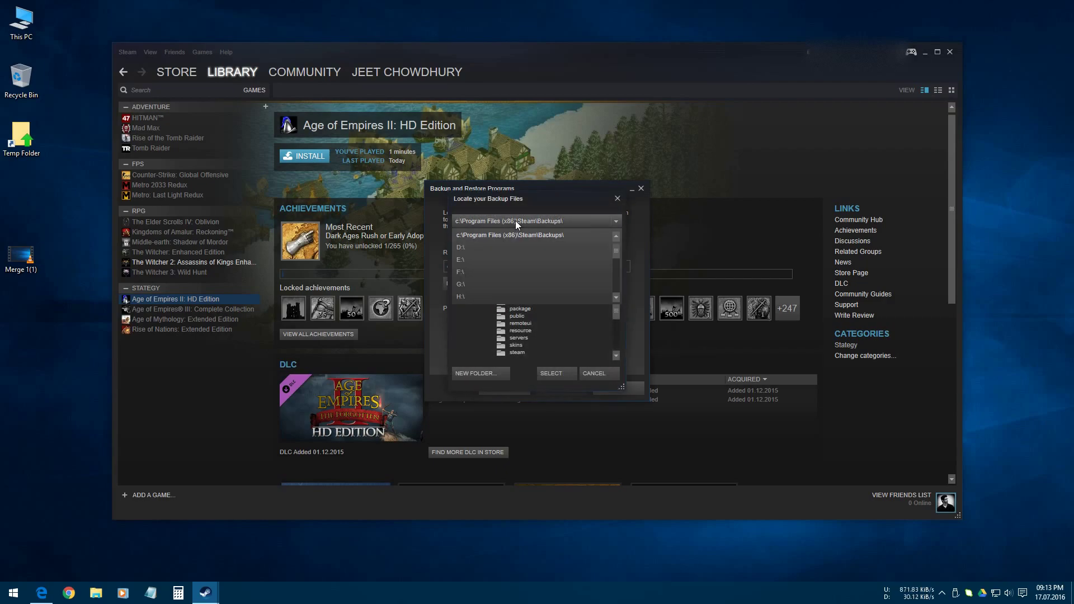
scroll(509, 262, "down", 3)
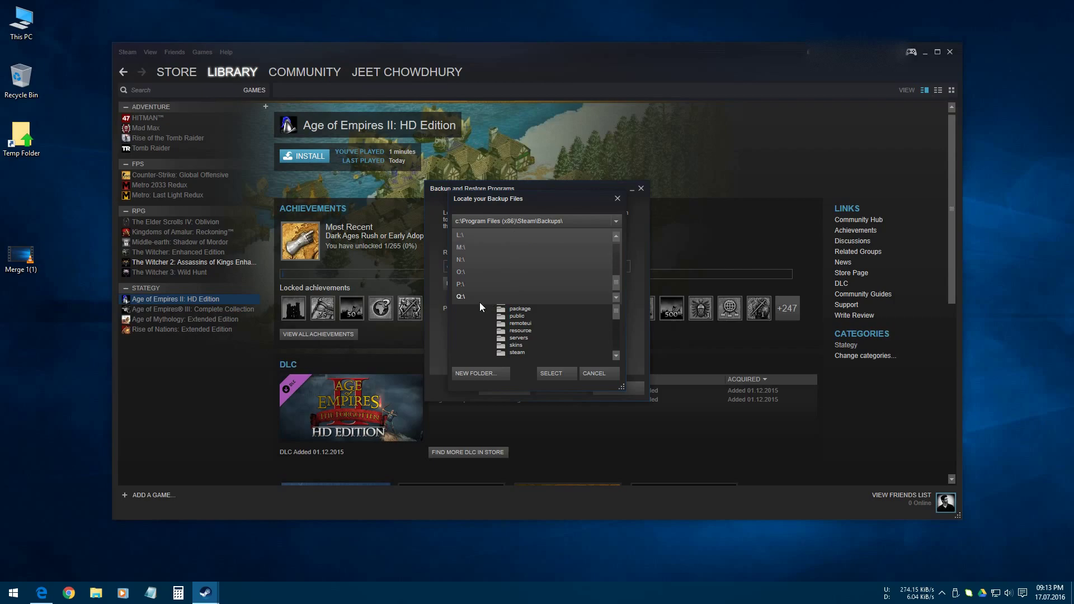
left_click(461, 297)
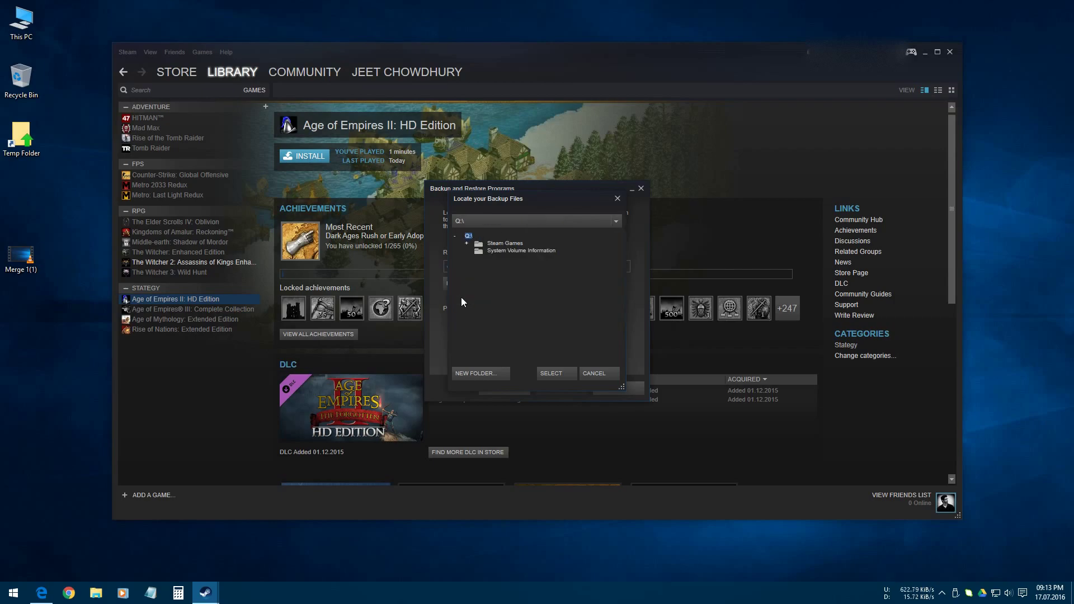
double_click(502, 244)
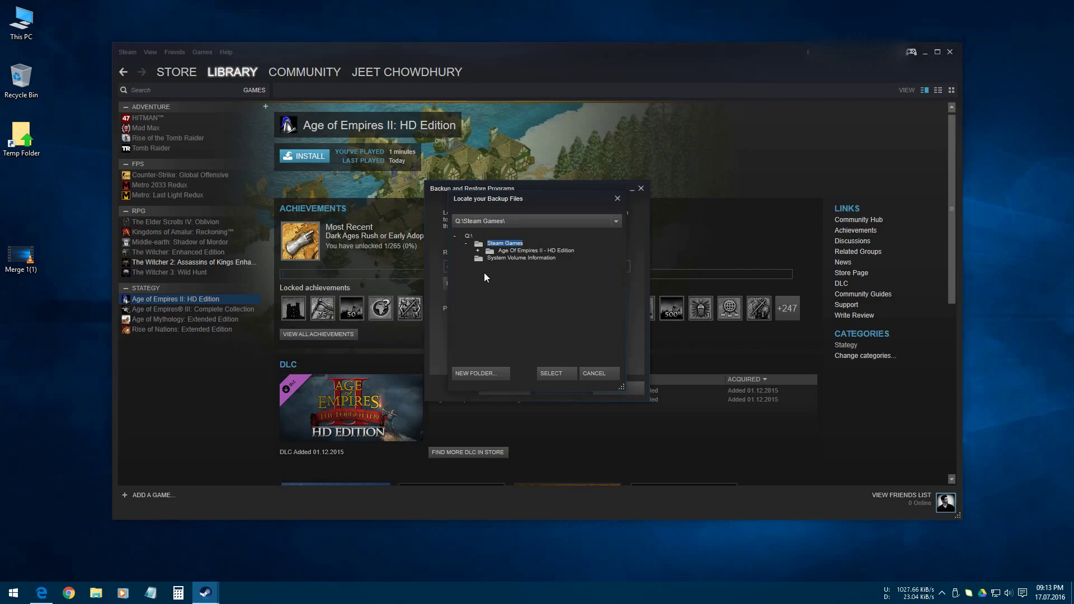
left_click(516, 251)
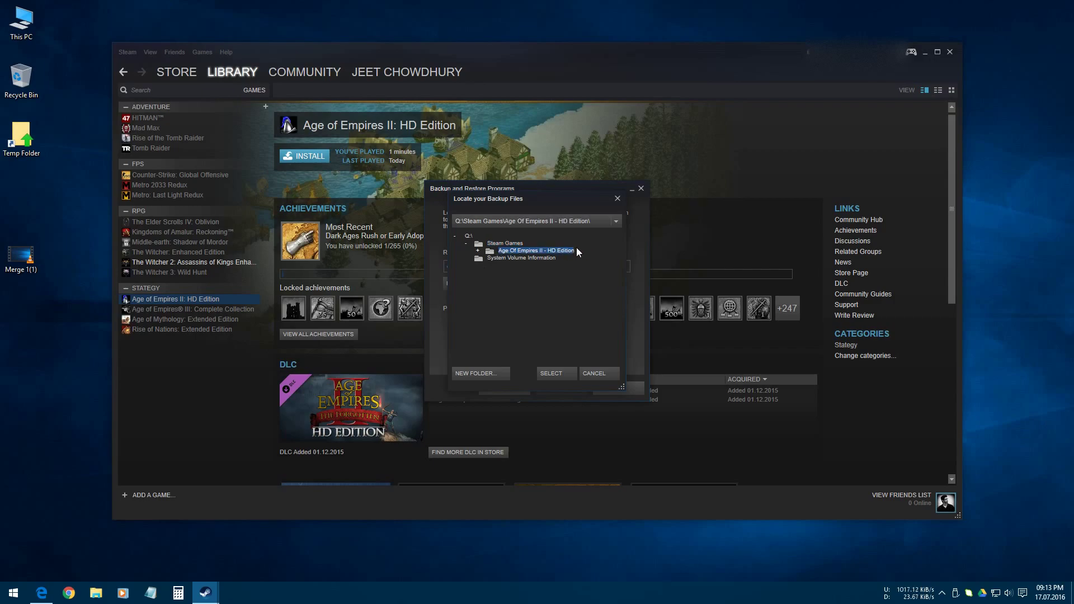
left_click(556, 374)
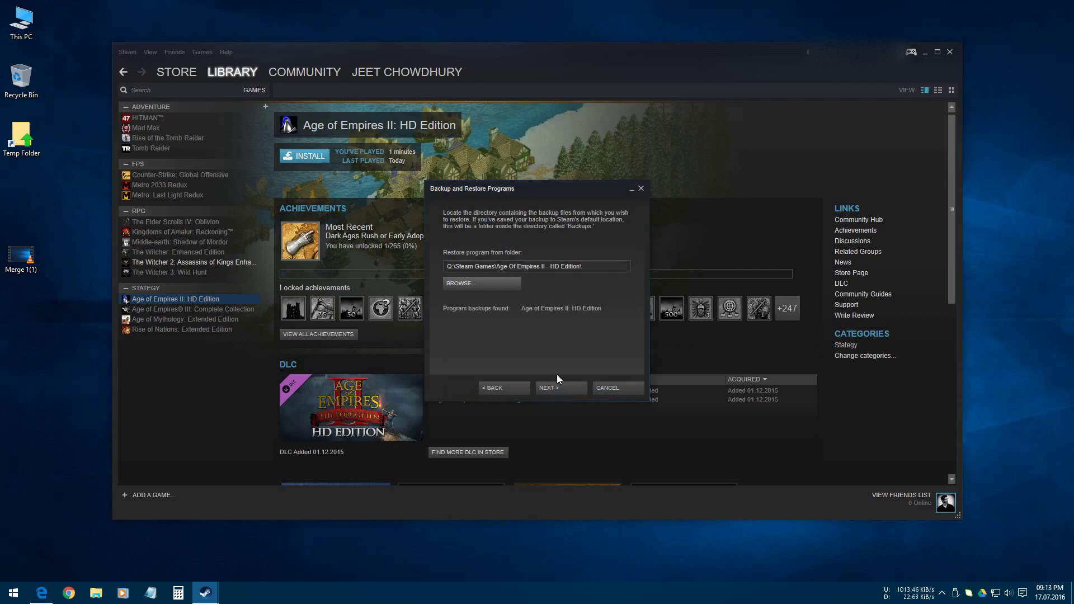
Restore Age of Empires II: HD Edition under O:\Installed Games\Steam Games with a start menu shortcut, and finish the wizard once installed
left_click(562, 388)
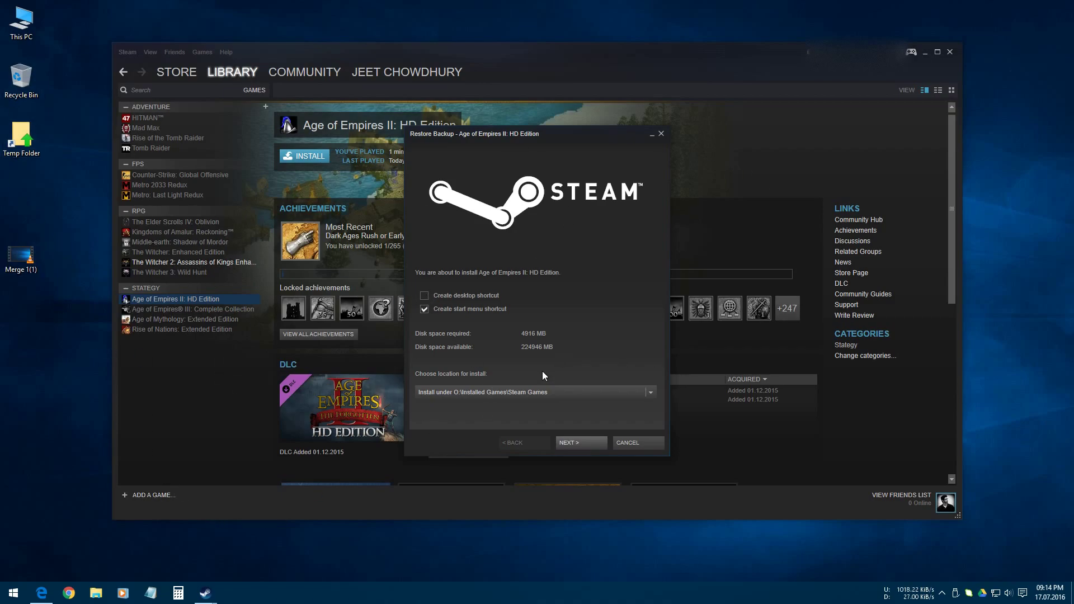
left_click(590, 441)
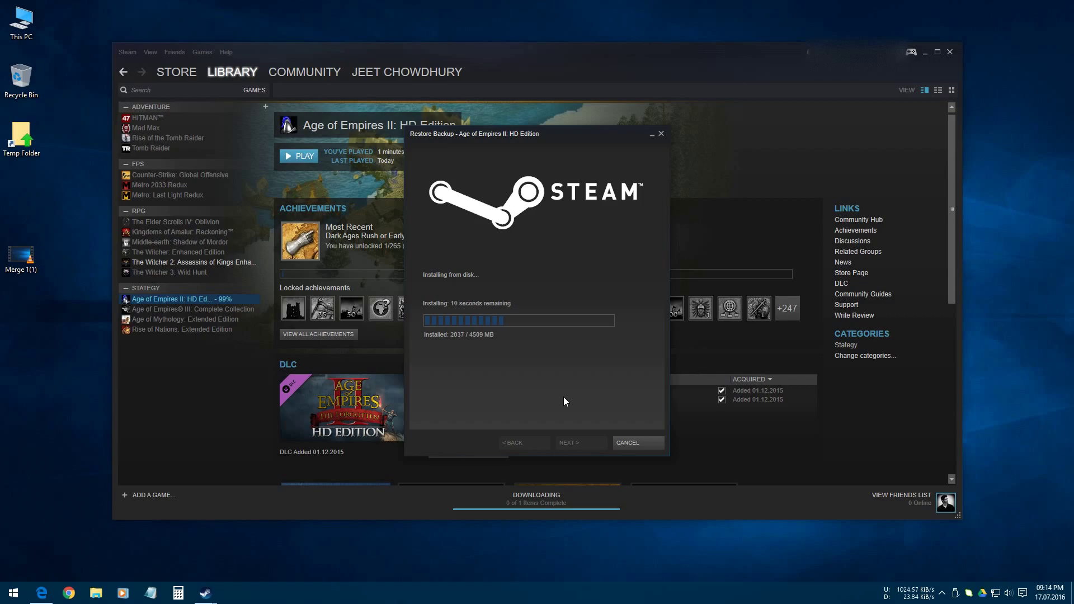
left_click(539, 500)
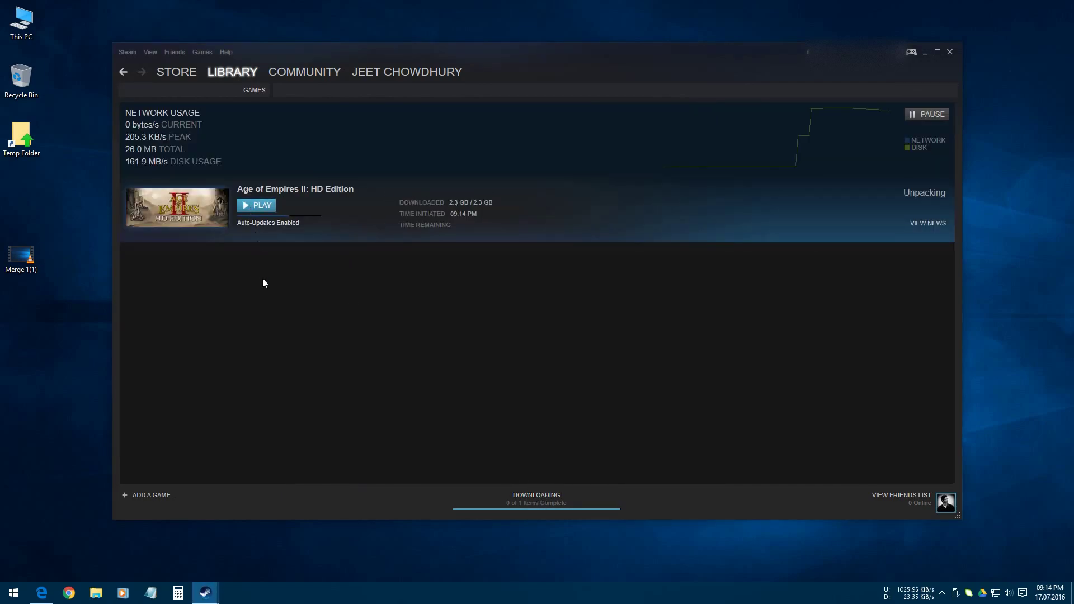
mouse_move(206, 593)
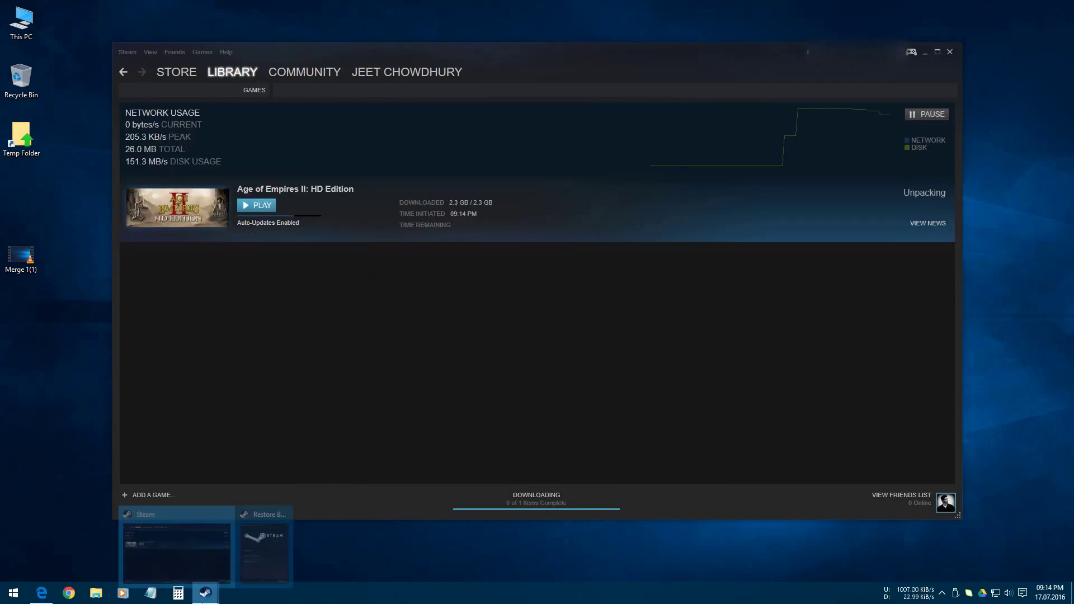
left_click(254, 542)
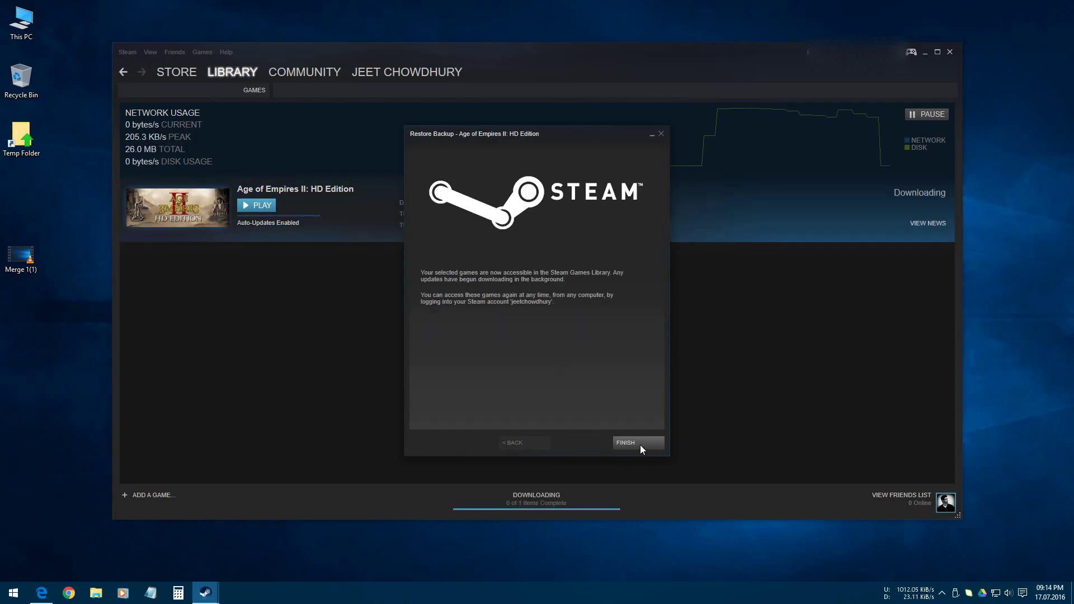
left_click(640, 443)
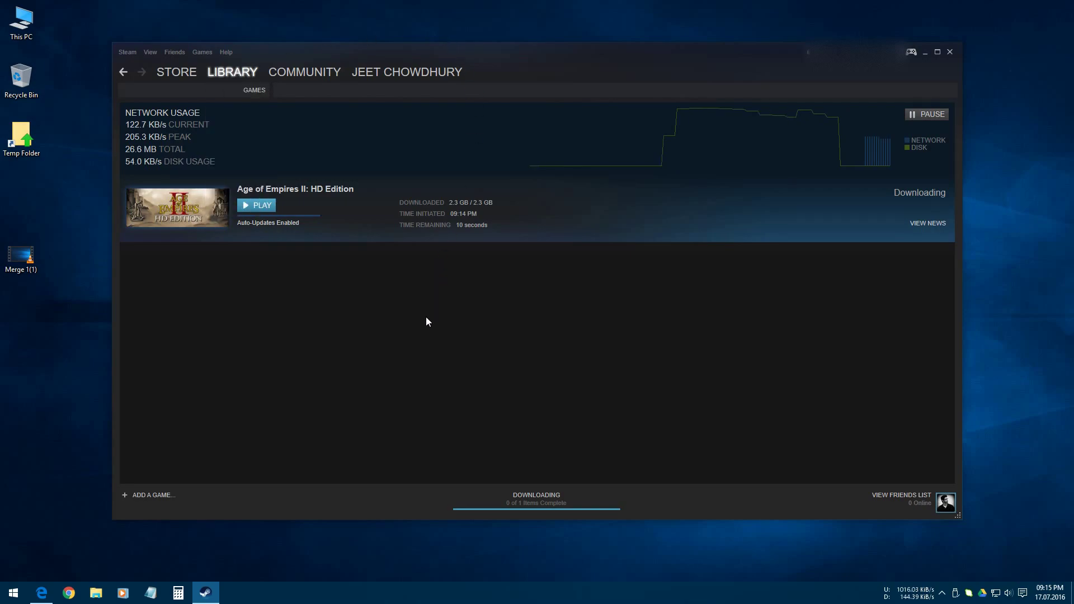
Check the download status of Age of Empires II: HD Edition and return to its library page
left_click(239, 69)
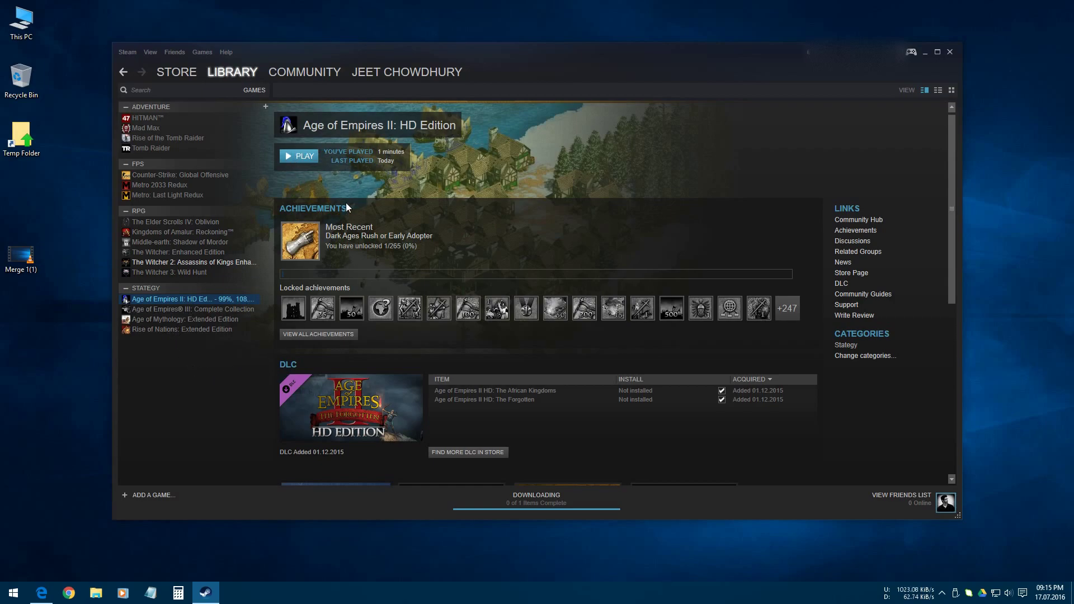
left_click(239, 309)
left_click(240, 303)
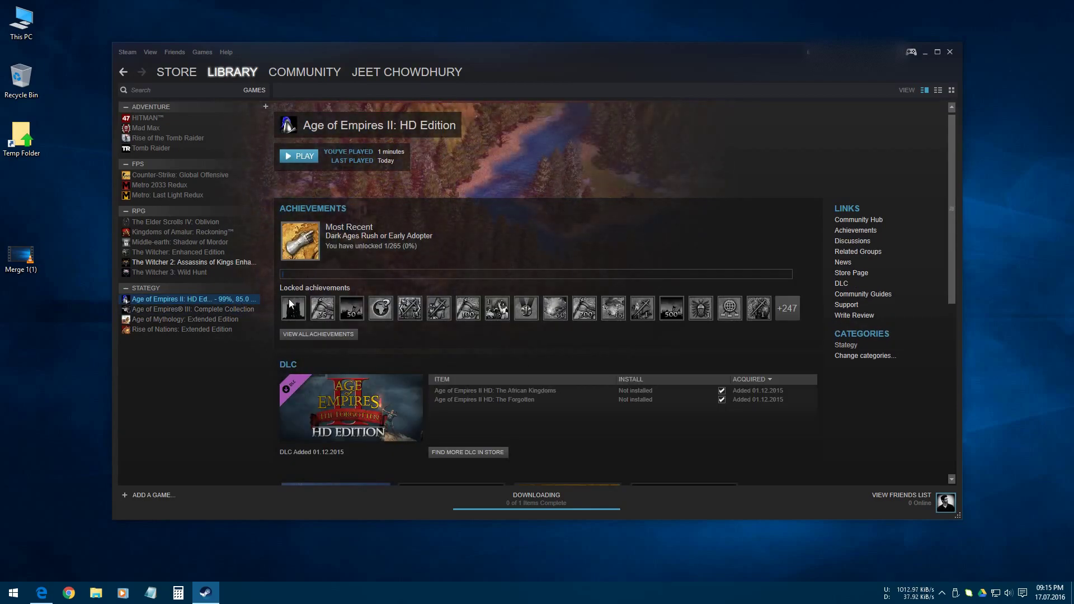
left_click(545, 499)
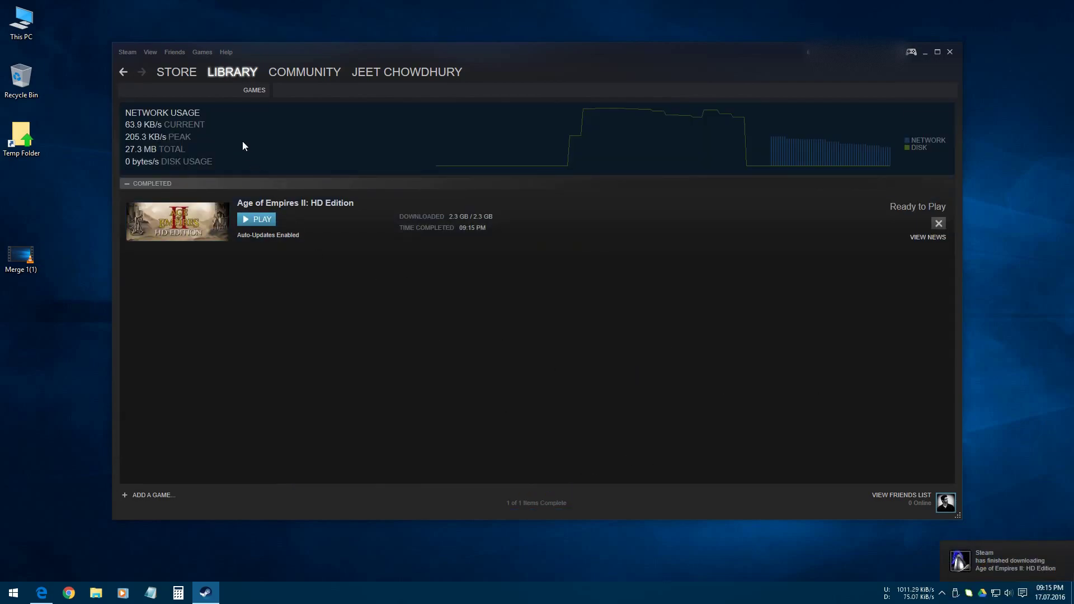
left_click(233, 74)
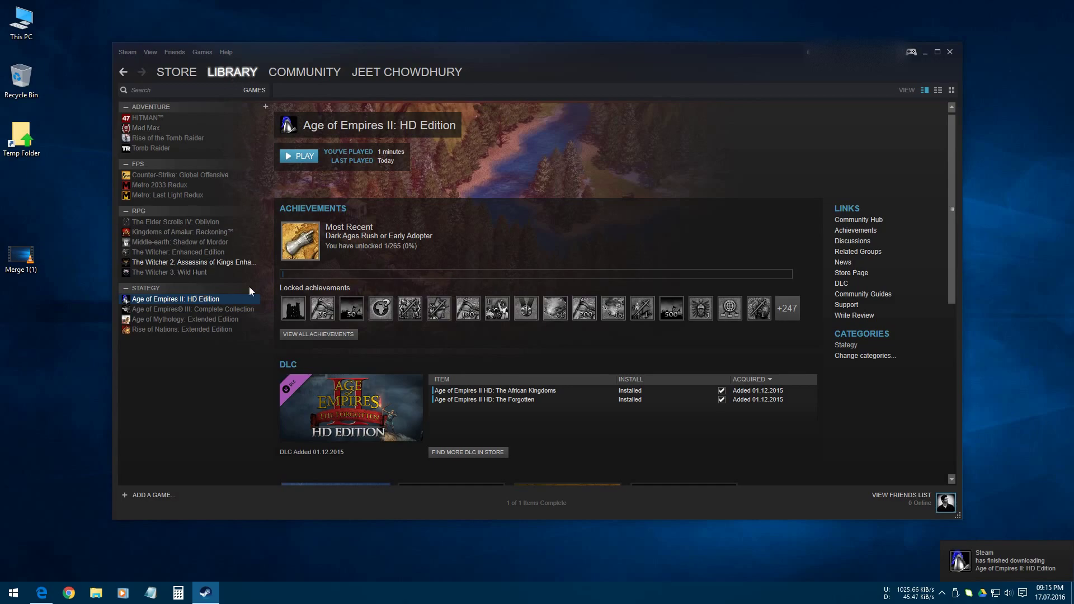